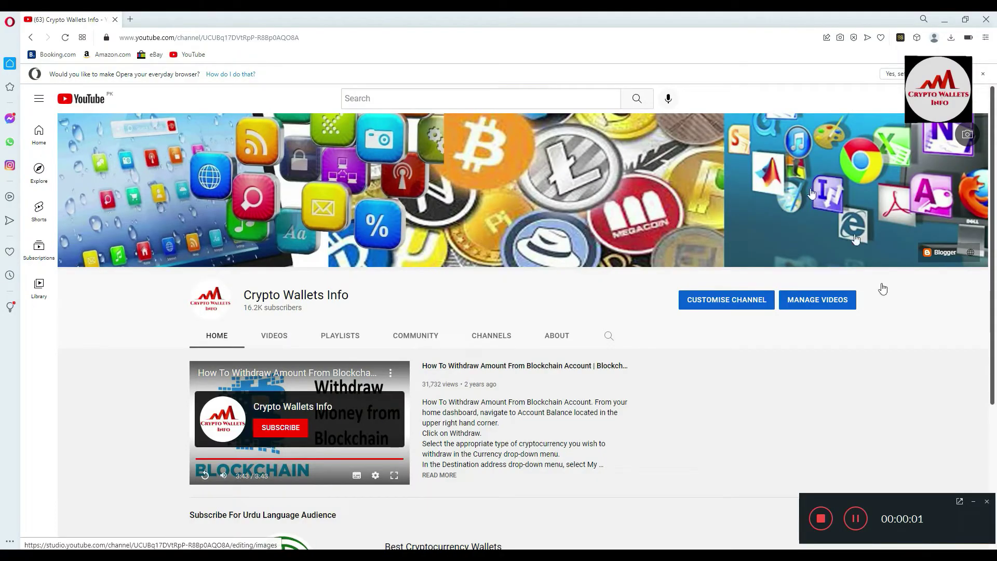
Unlock the Coin98 Wallet extension with the wallet password and open its Settings page.
click(974, 503)
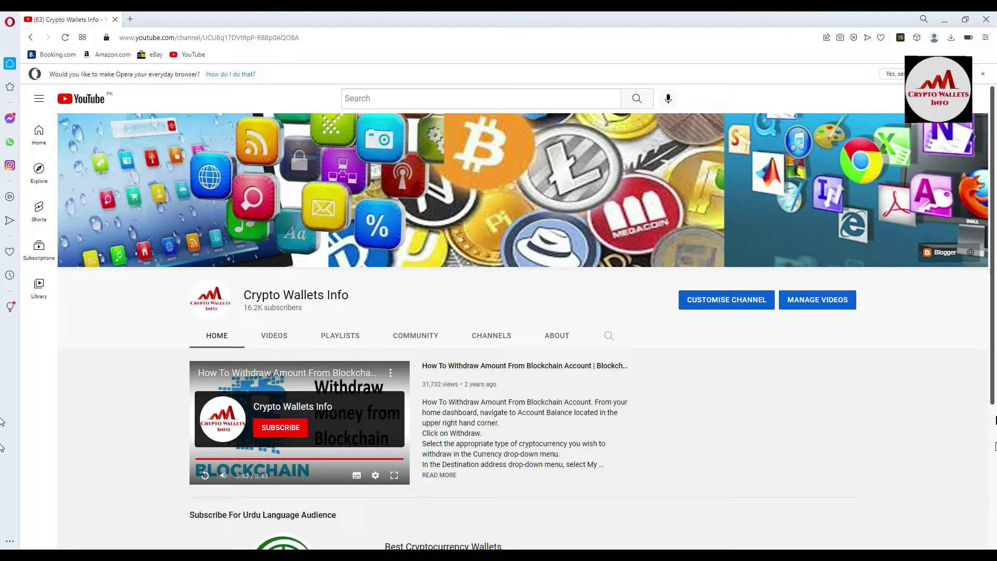
scroll(995, 420, down, 4)
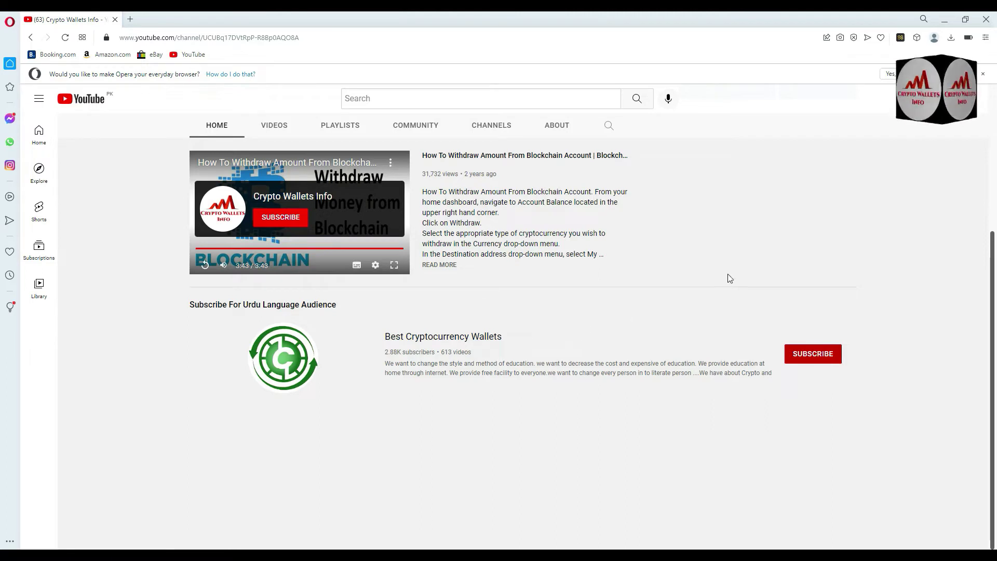
scroll(987, 354, up, 4)
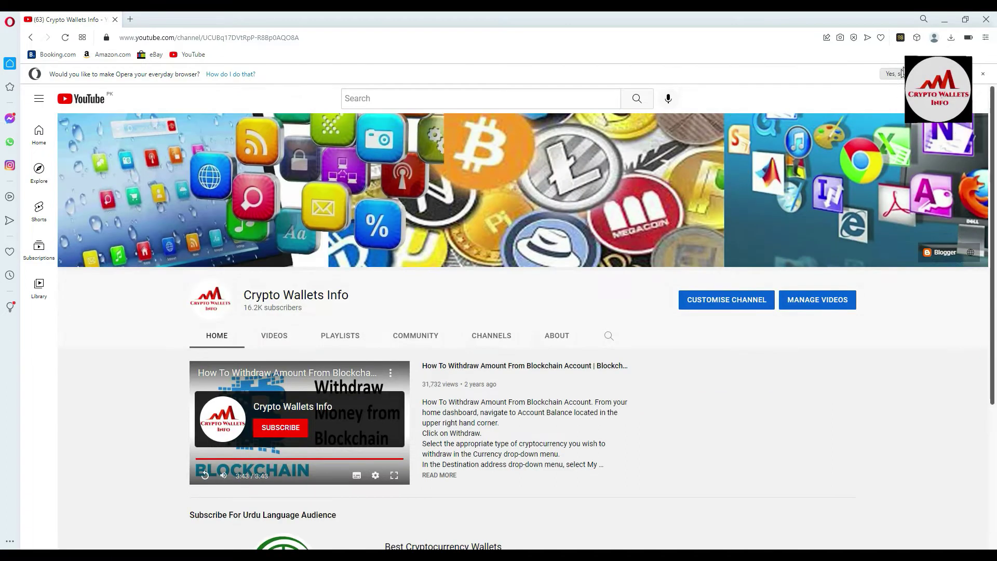
click(900, 41)
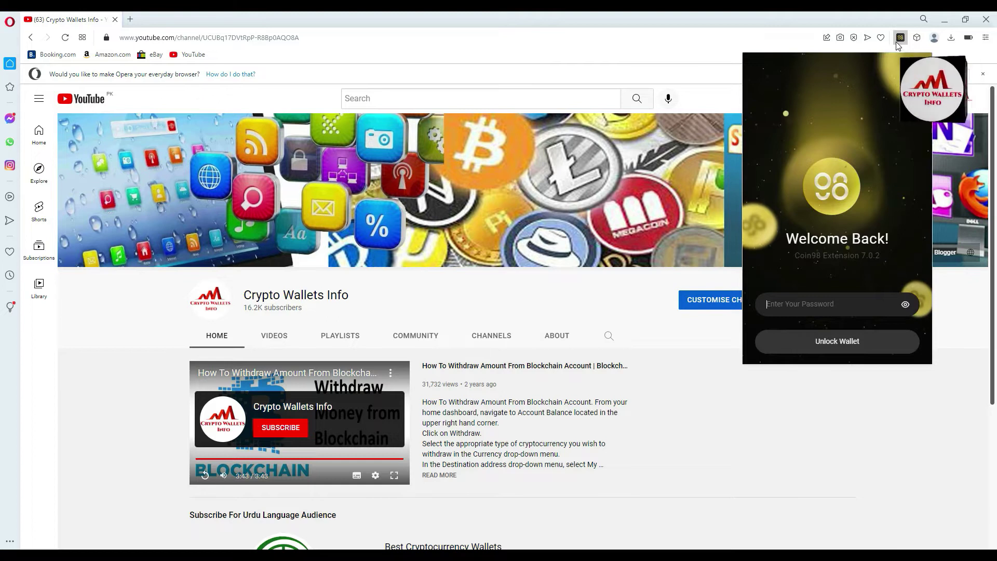
click(781, 306)
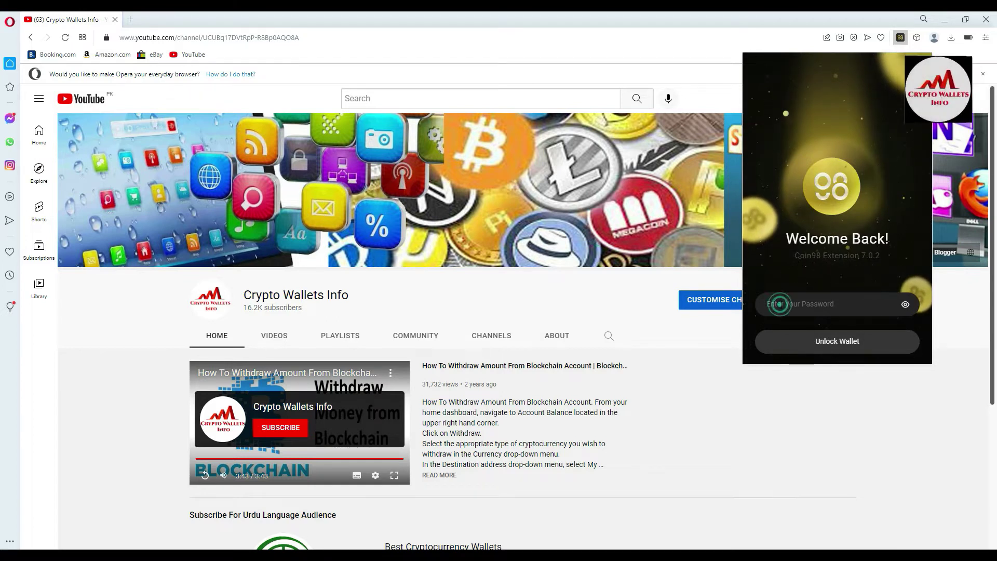
text(a)
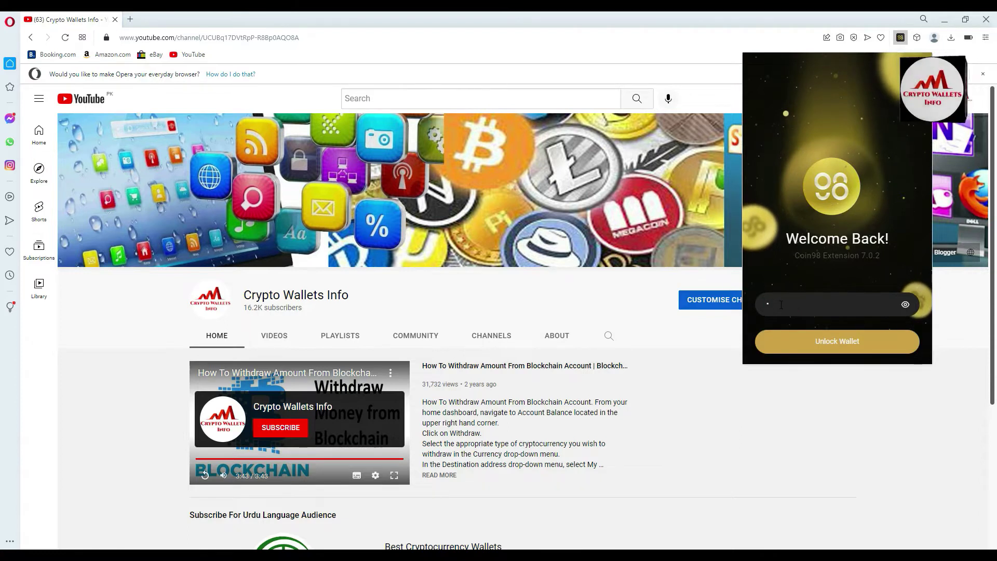
text(aaaaaaaaaaa)
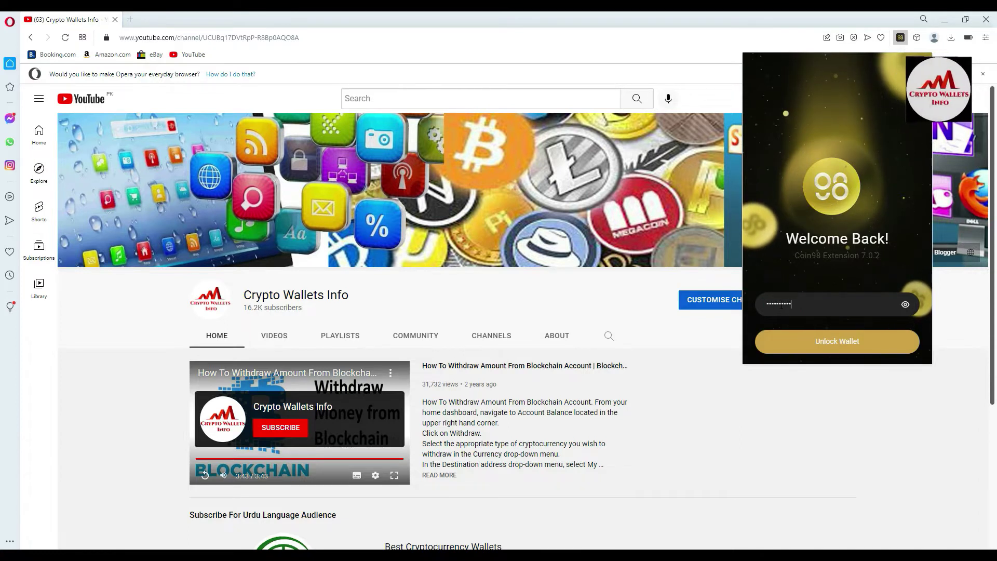
click(848, 356)
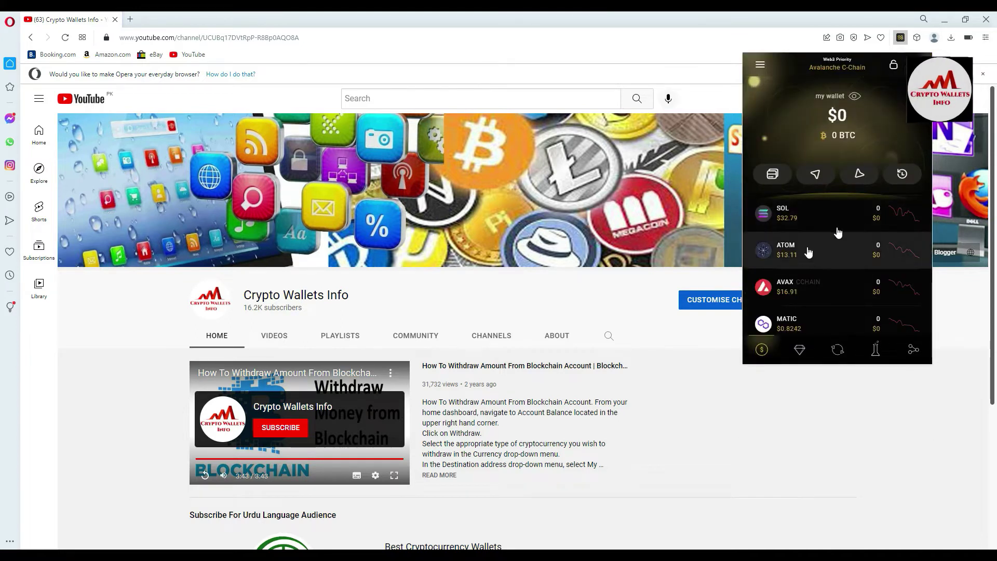
click(760, 64)
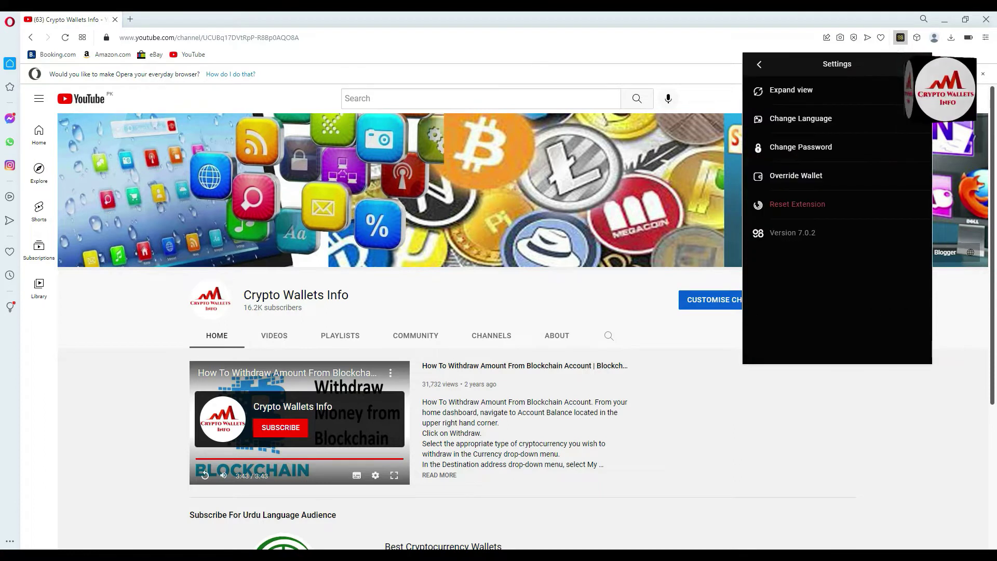
Expand Coin98 Wallet into a full browser tab and open the LUNA token's page.
click(810, 92)
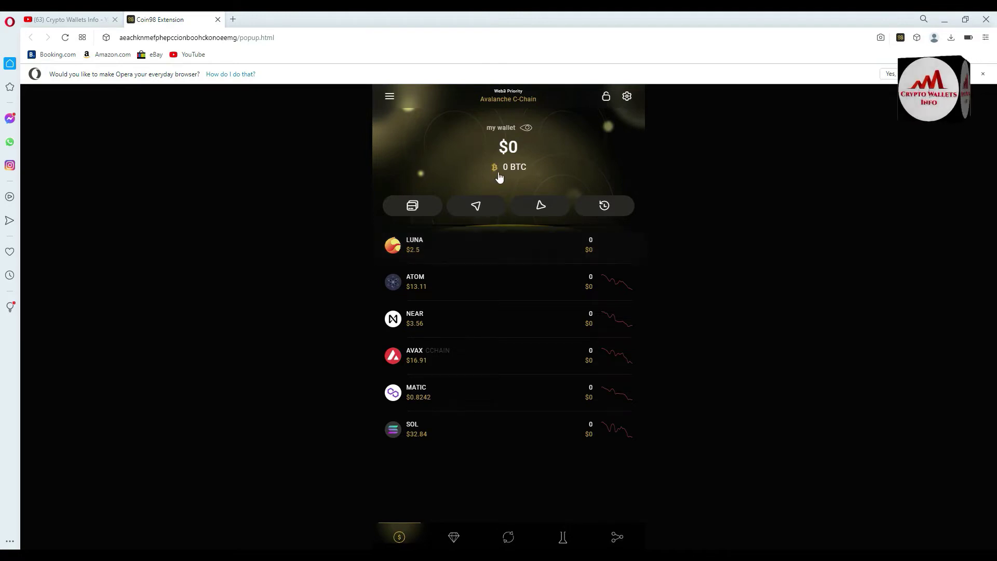
click(440, 251)
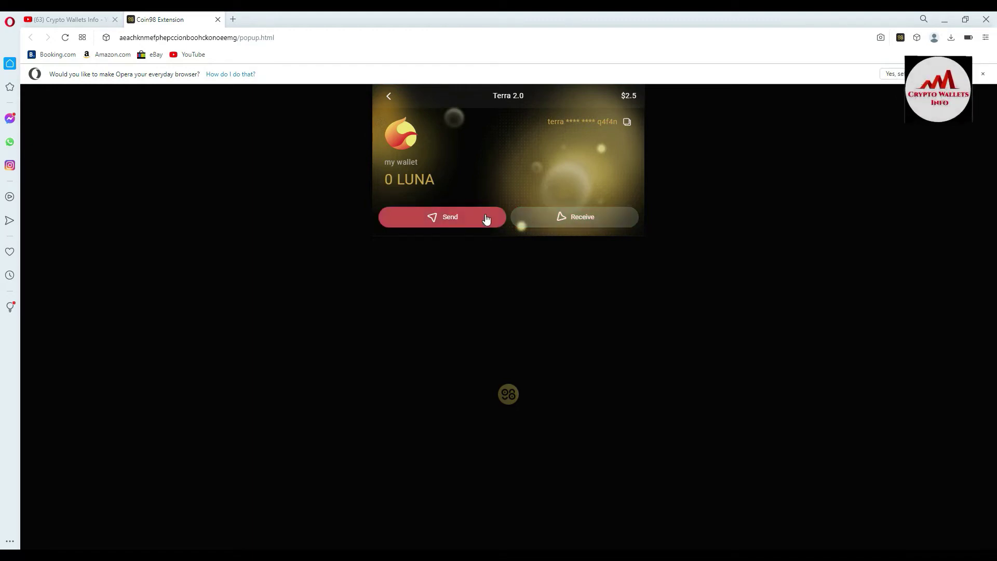
Open the Send LUNA form from the Terra 2.0 wallet page.
click(455, 215)
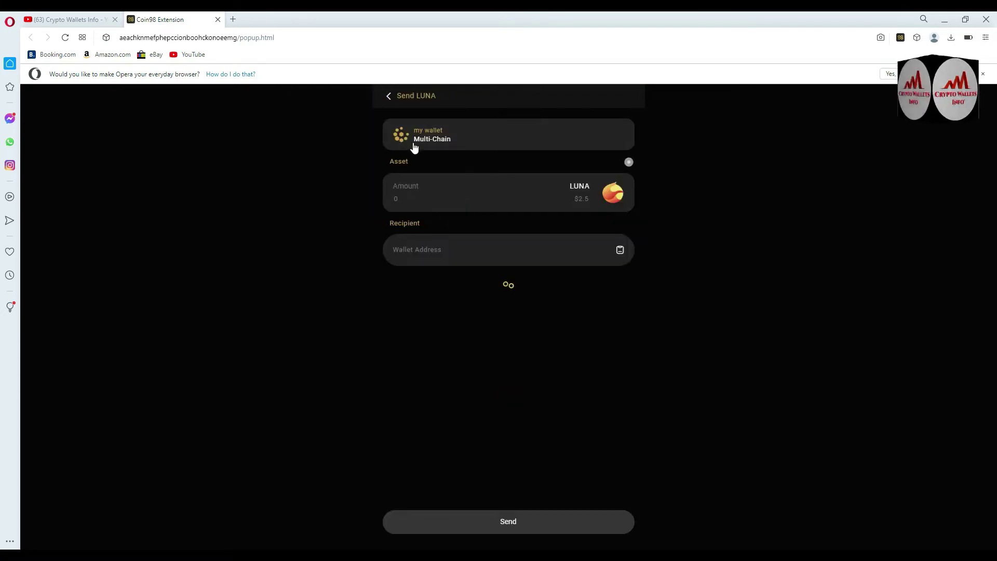
Leave the Send form and display the Receive LUNA QR code and address.
click(389, 97)
click(584, 227)
click(584, 225)
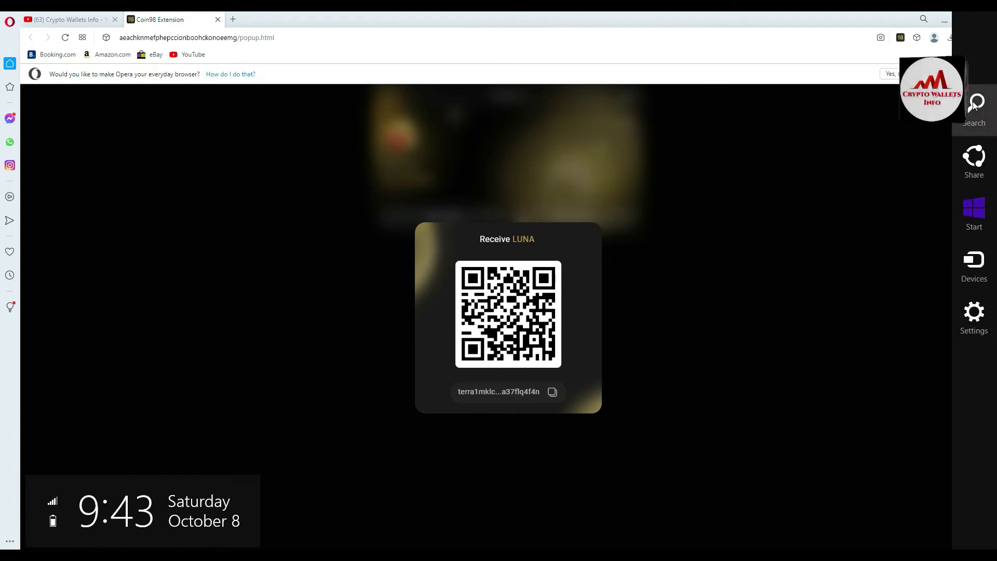
click(976, 109)
Launch a blank Notepad via search, position its window, and close the Receive LUNA dialog.
text(notepad)
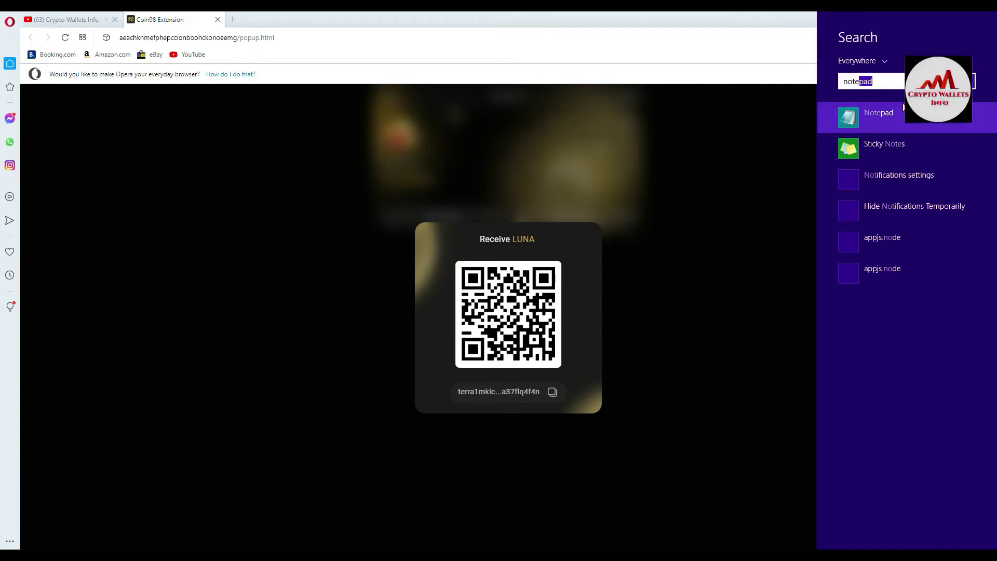
click(896, 106)
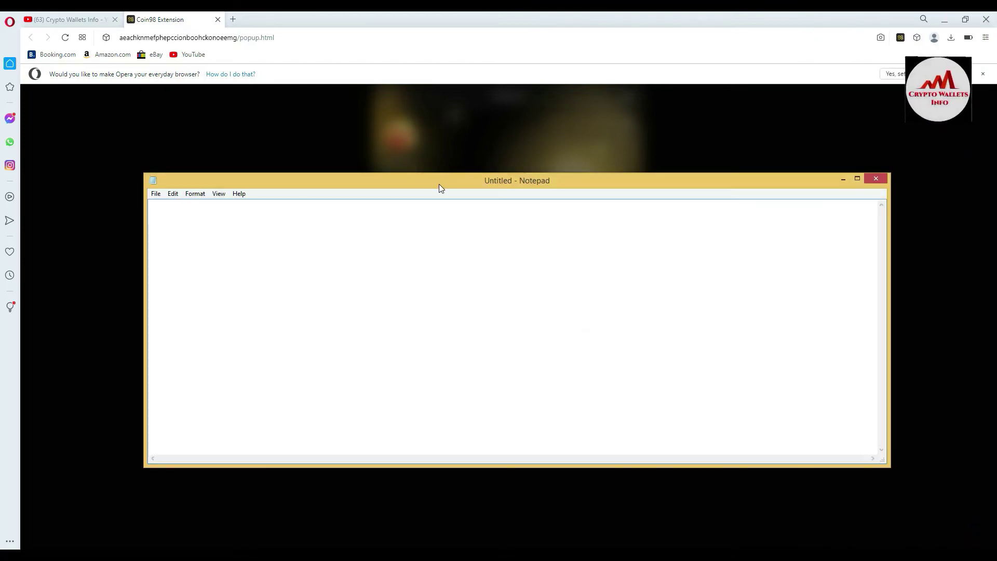
drag(445, 182, 594, 115)
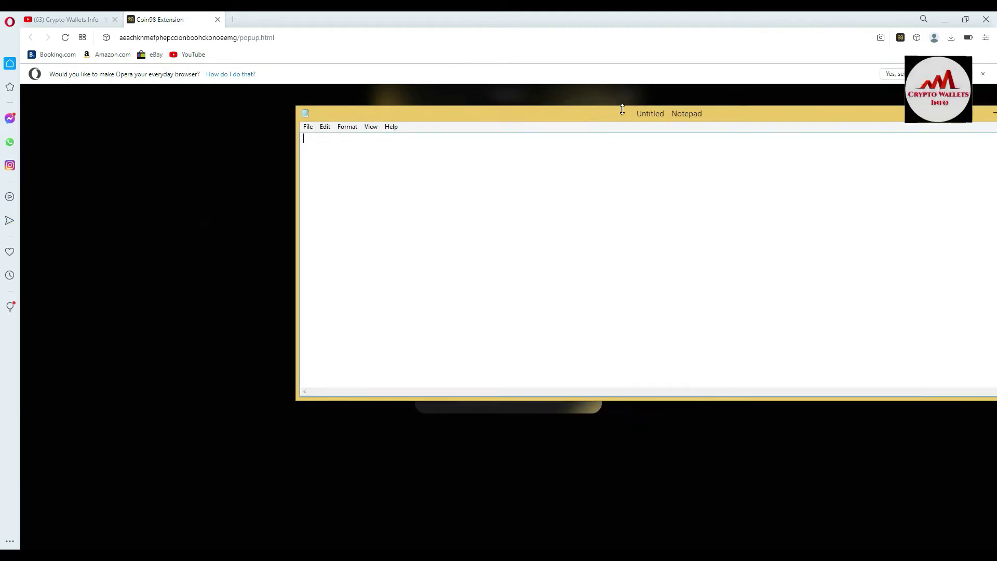
drag(626, 116, 473, 137)
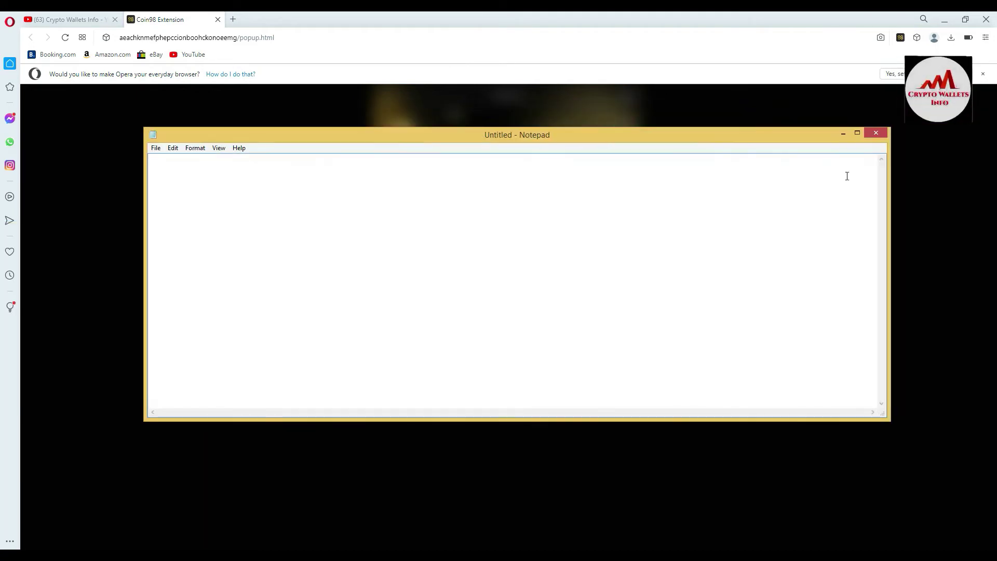
click(892, 187)
click(718, 358)
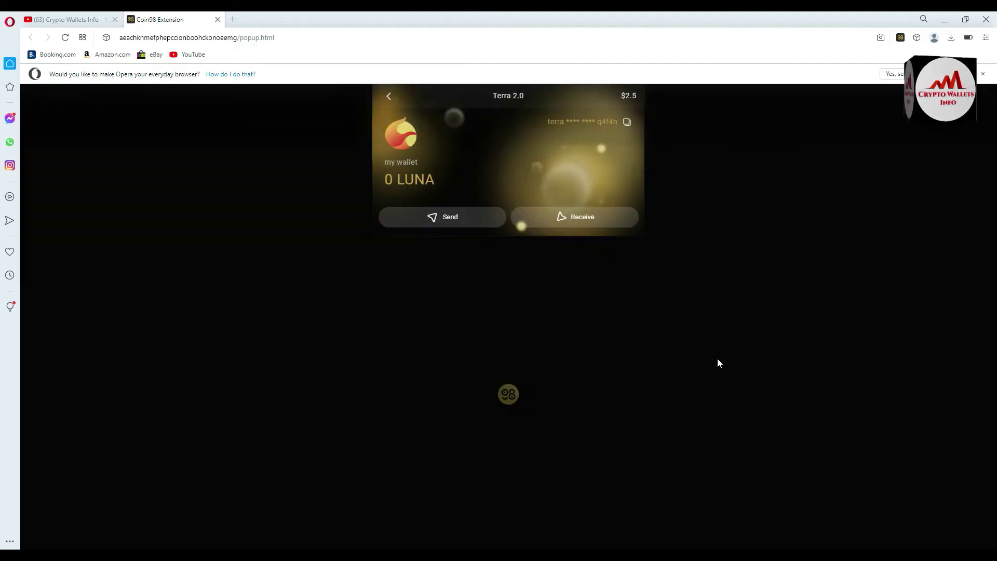
Narrow Notepad beside the wallet page and type the heading 'Luna Wallet Address' with a new line.
key(alt+Tab)
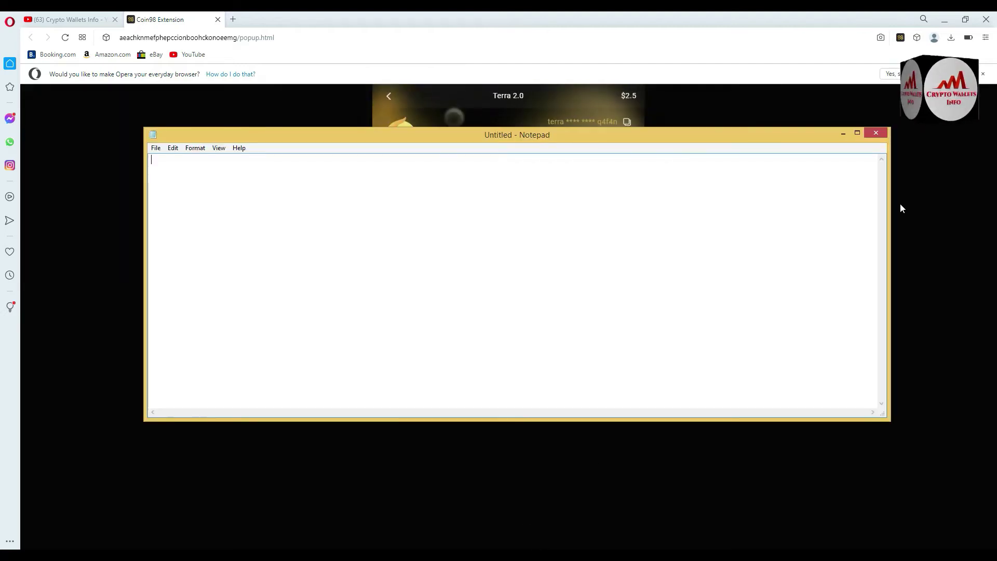
drag(889, 205, 410, 281)
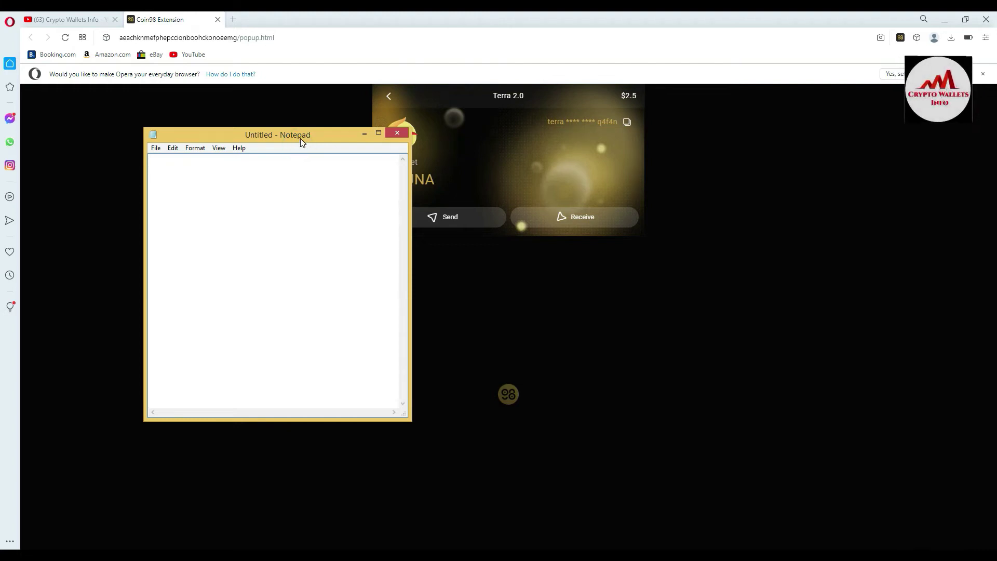
drag(300, 138, 242, 140)
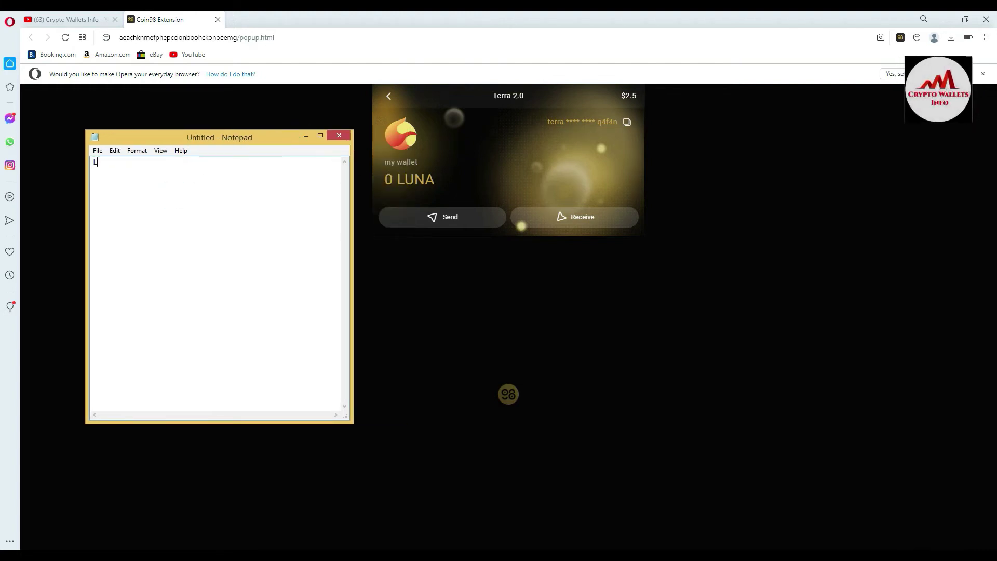
text(Luna Wallet Address)
key(Return)
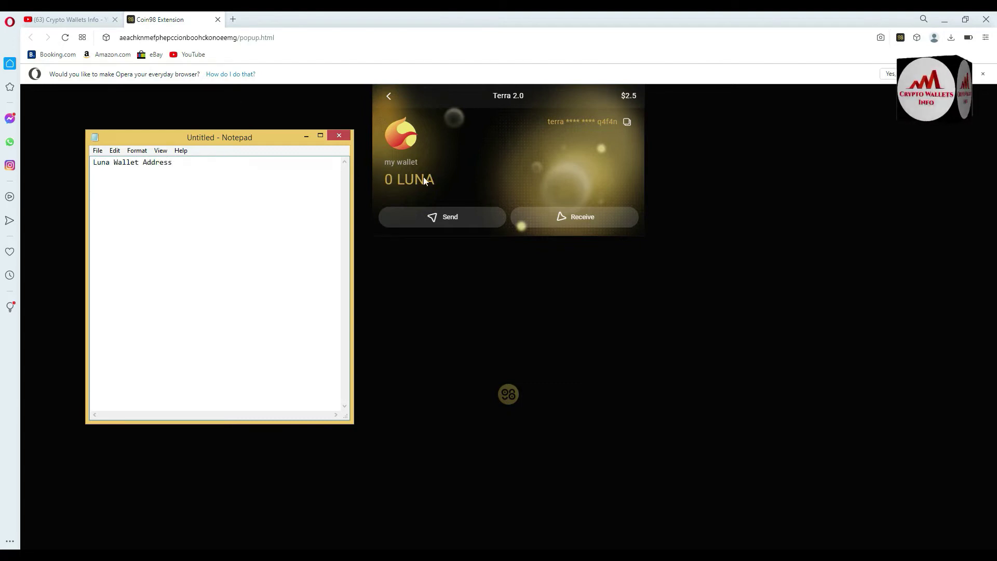
click(594, 218)
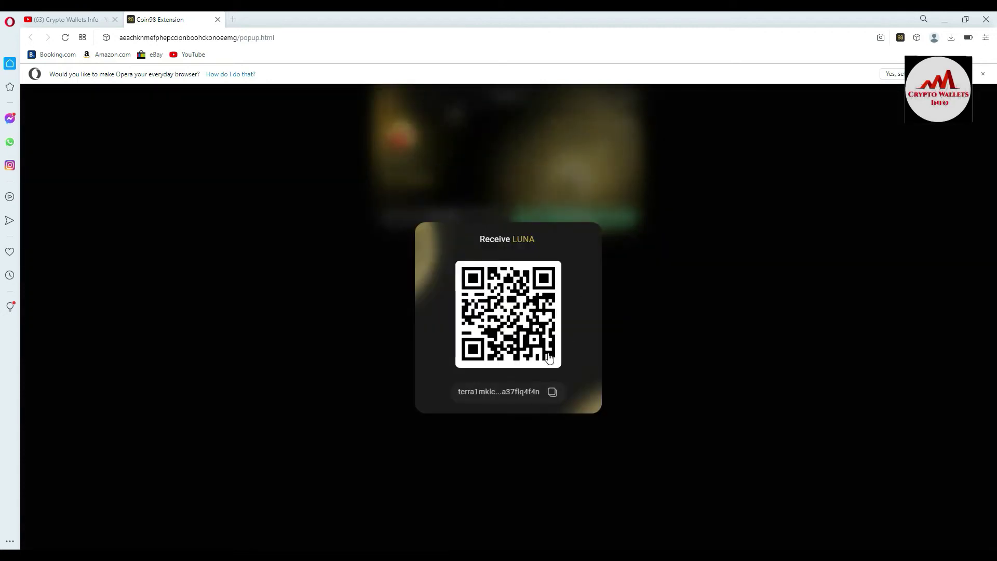
Copy the LUNA receive address into Notepad under its heading, followed by a row of = signs.
click(552, 393)
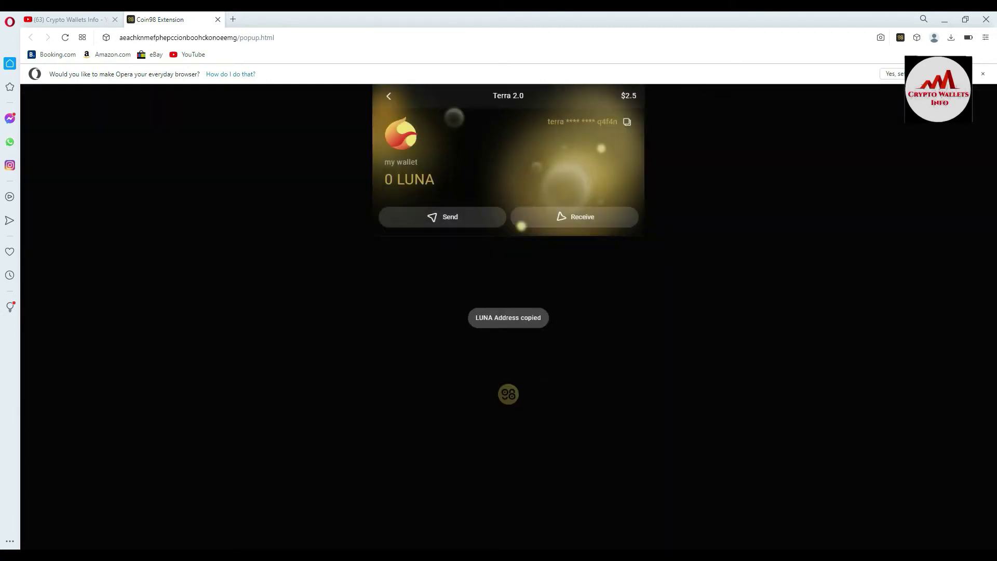
key(alt+Tab)
key(ctrl+v)
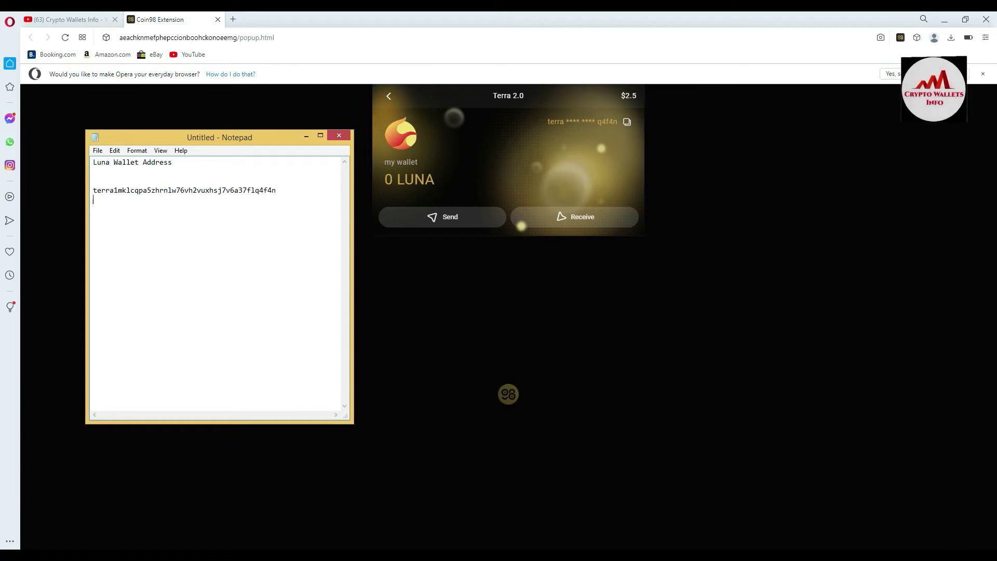
text(==================================)
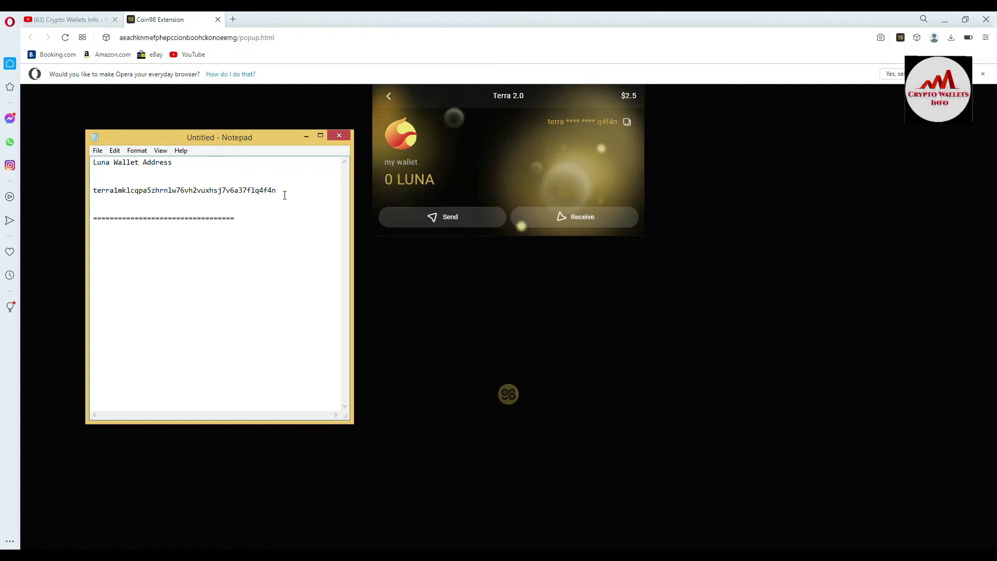
Recheck the Receive LUNA address in the wallet, then close the dialog.
click(478, 179)
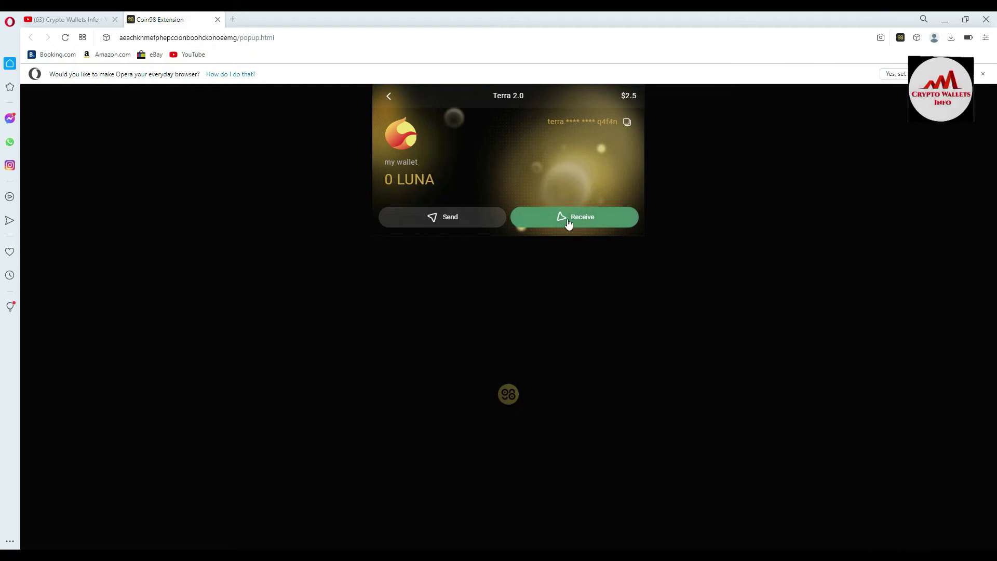
click(582, 218)
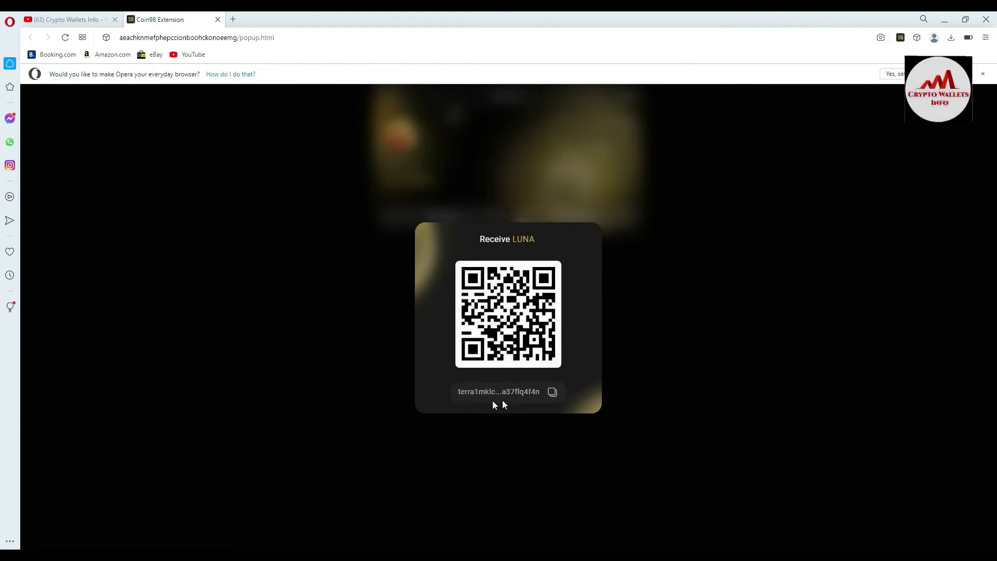
click(712, 350)
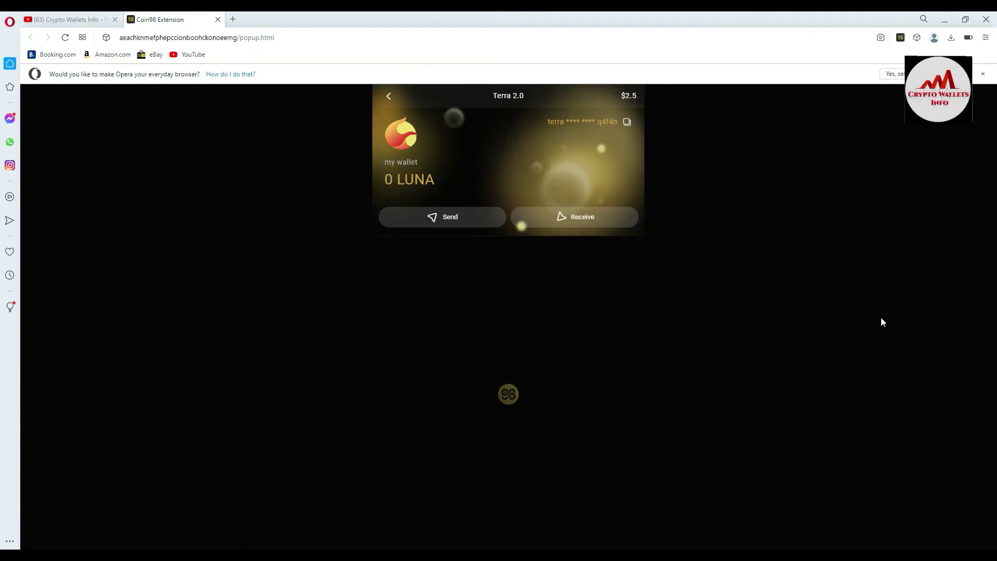
Search the Receive token list for 'btc' and copy the BTC SPL (Solana) receive address.
click(387, 100)
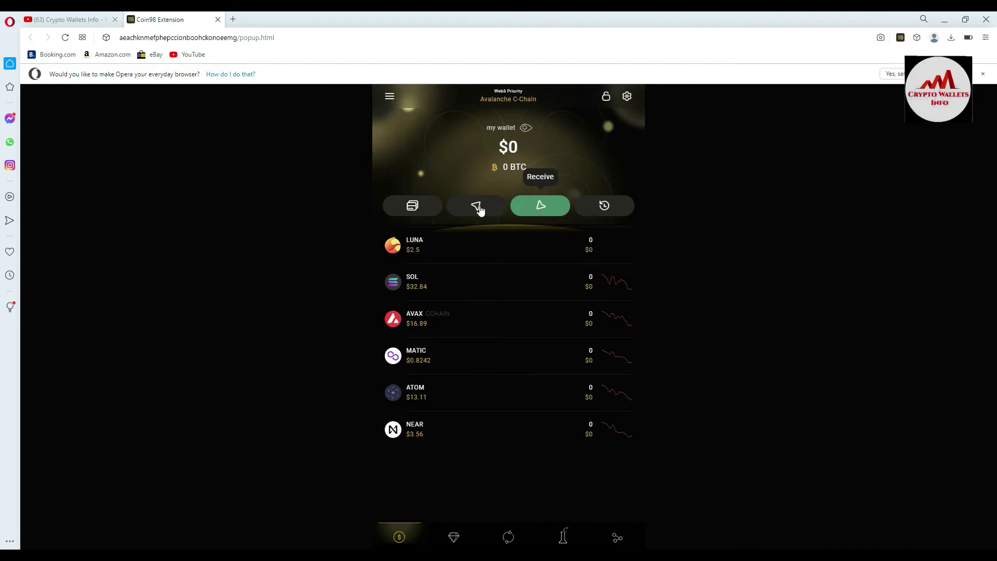
click(534, 207)
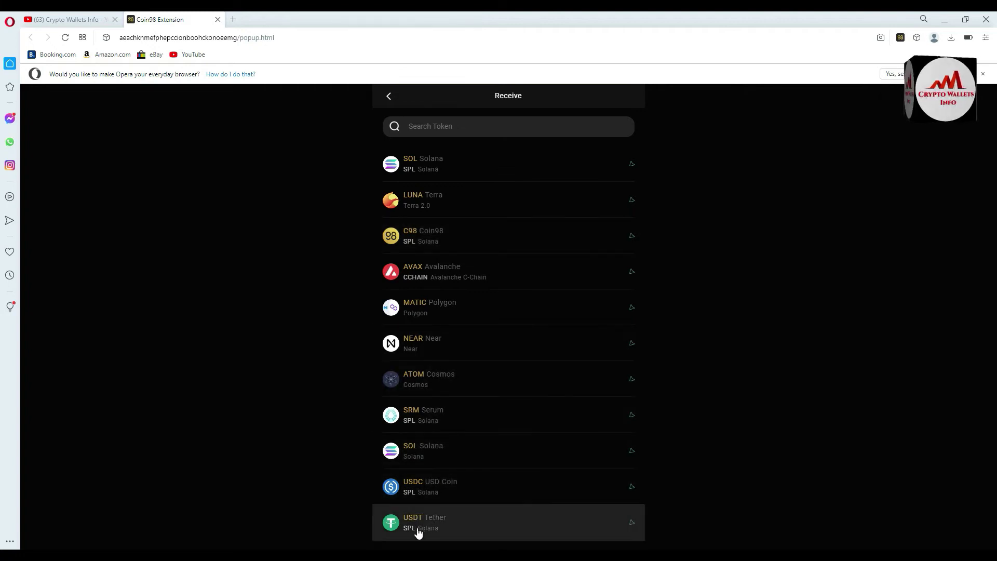
click(466, 126)
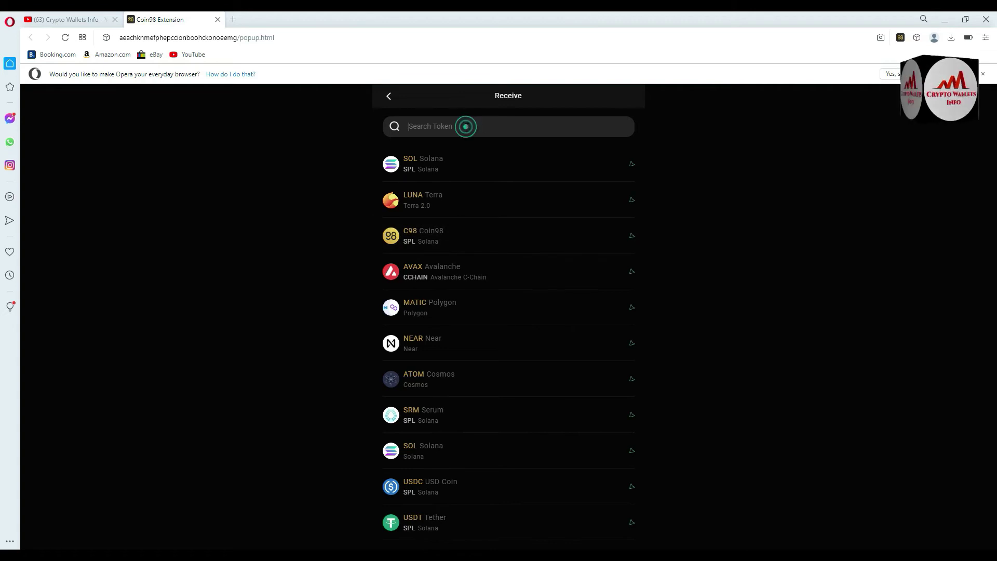
text(btc)
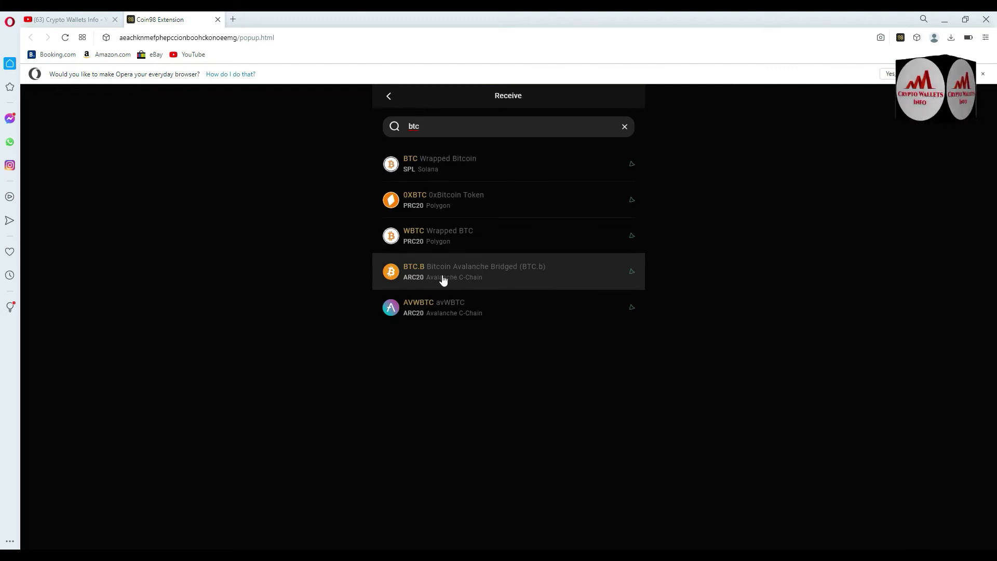
click(443, 167)
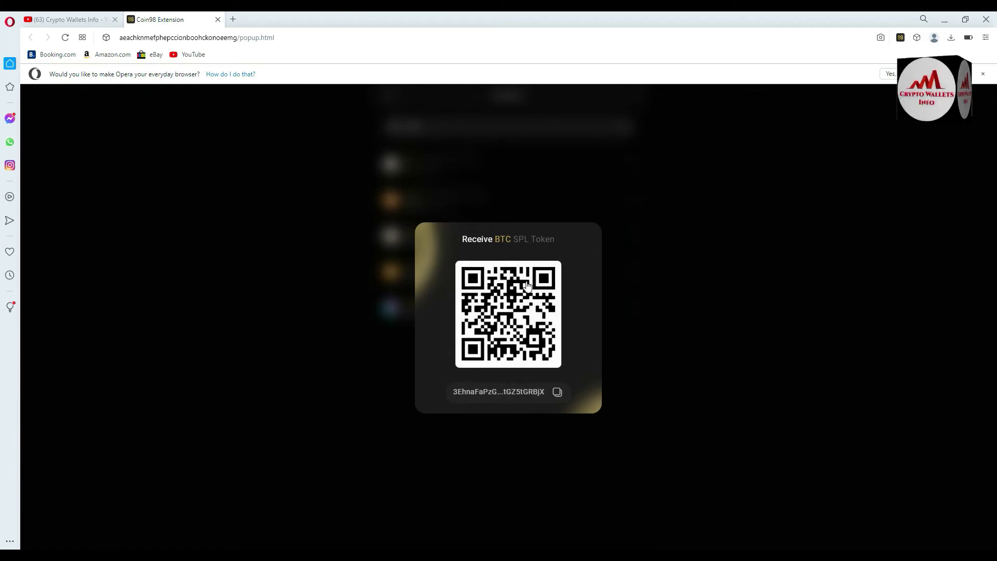
click(558, 393)
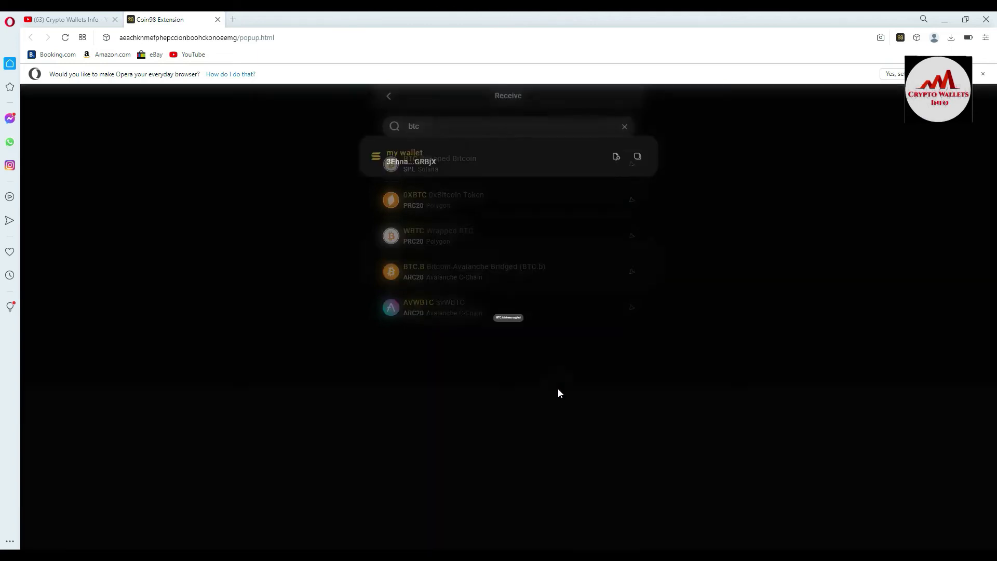
Paste the BTC address into Notepad and add a separator line of = signs beneath it.
key(alt+Tab)
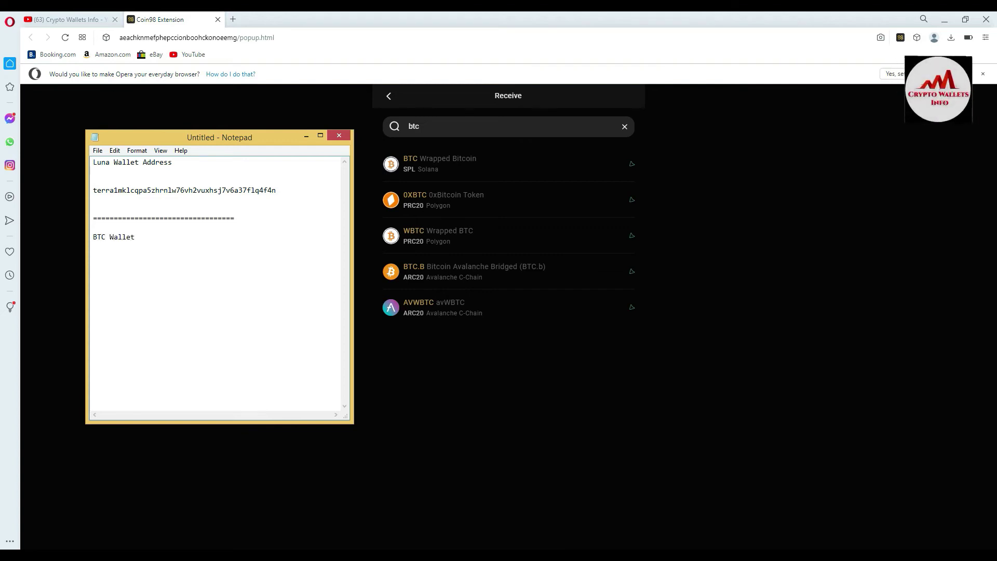
key(ctrl+v)
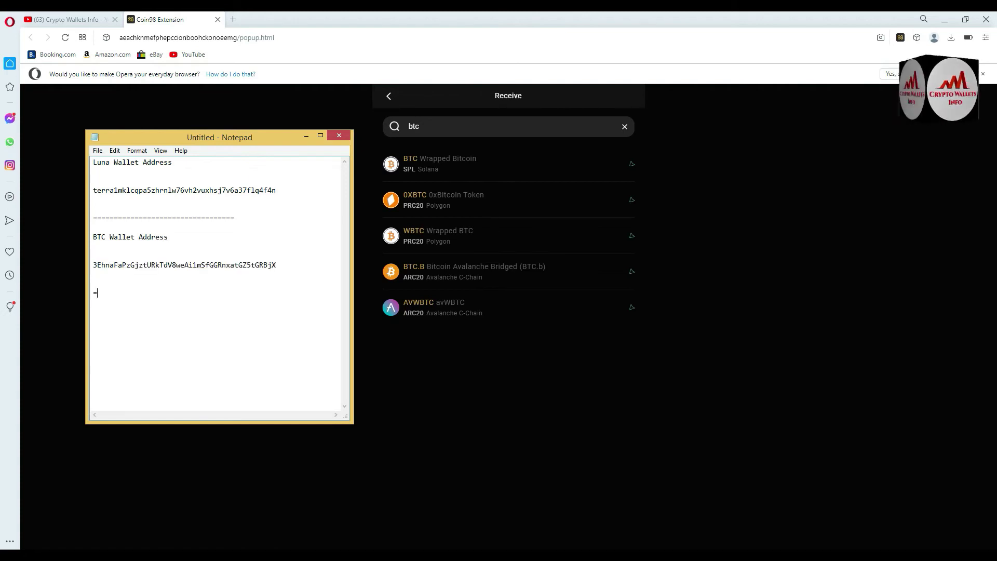
text(===============================)
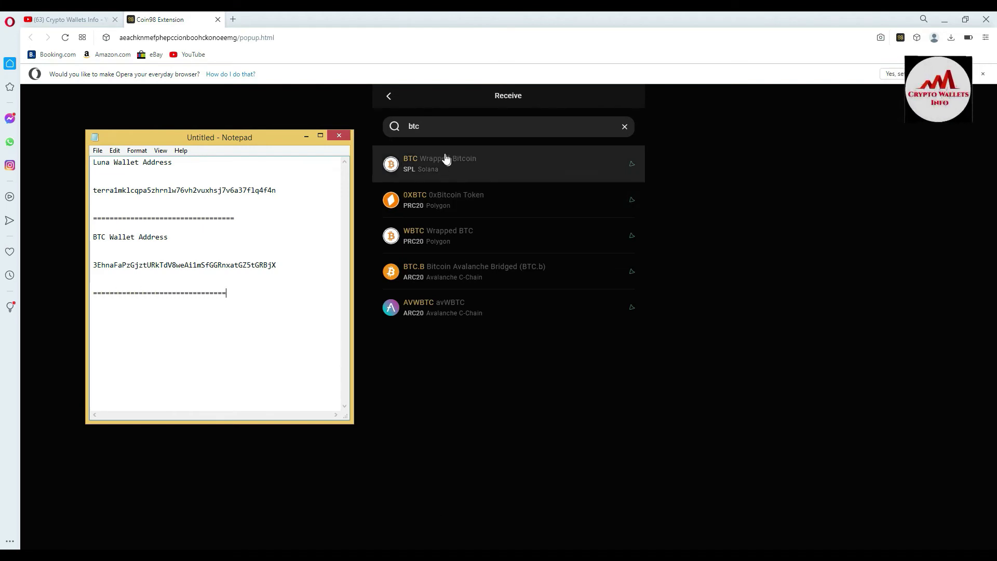
Replace the search with 'usdt' and copy the USDT ARC20 (Avalanche C-Chain) receive address.
click(436, 129)
key(BackSpace)
key(BackSpace)
key(BackSpace)
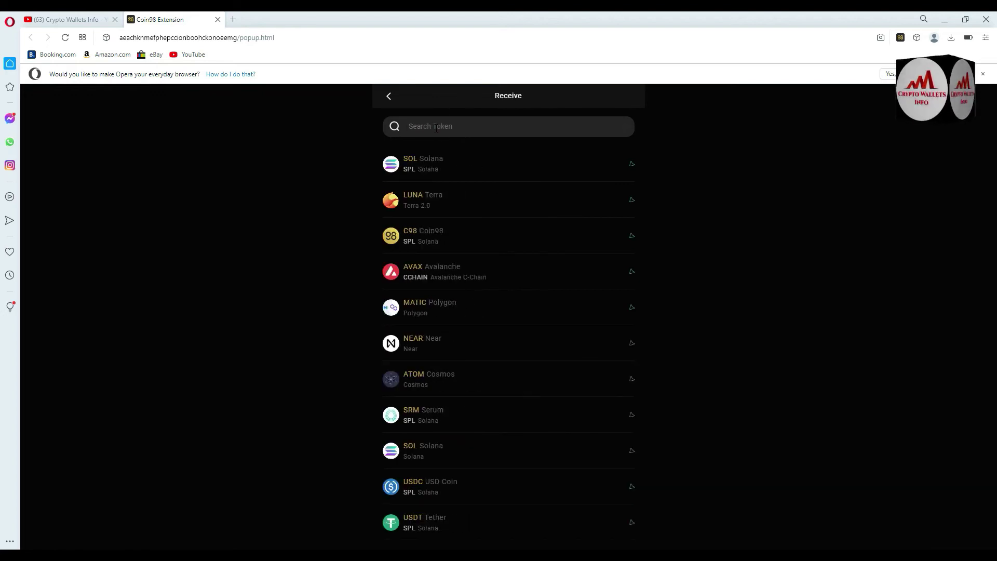
text(u)
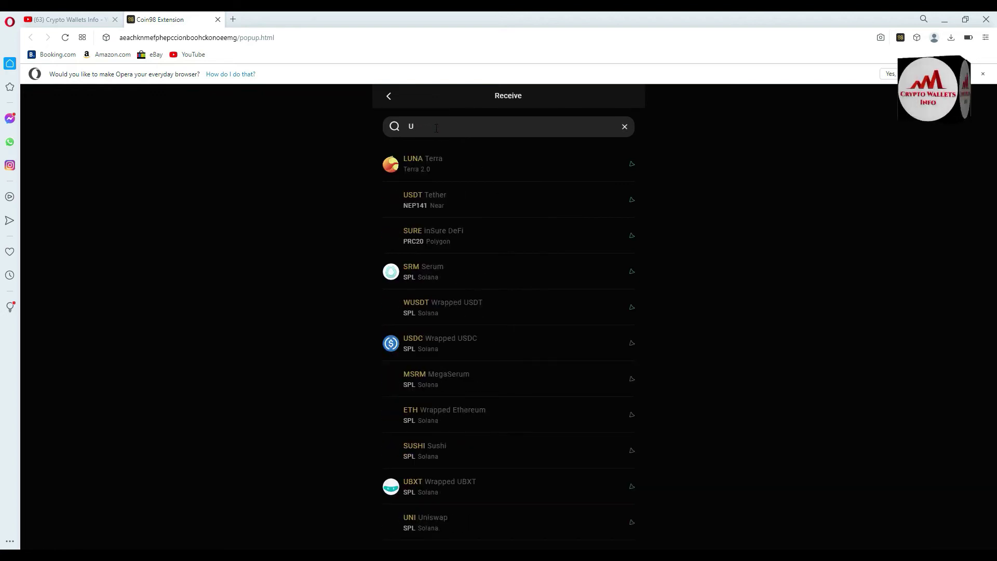
text(sdt)
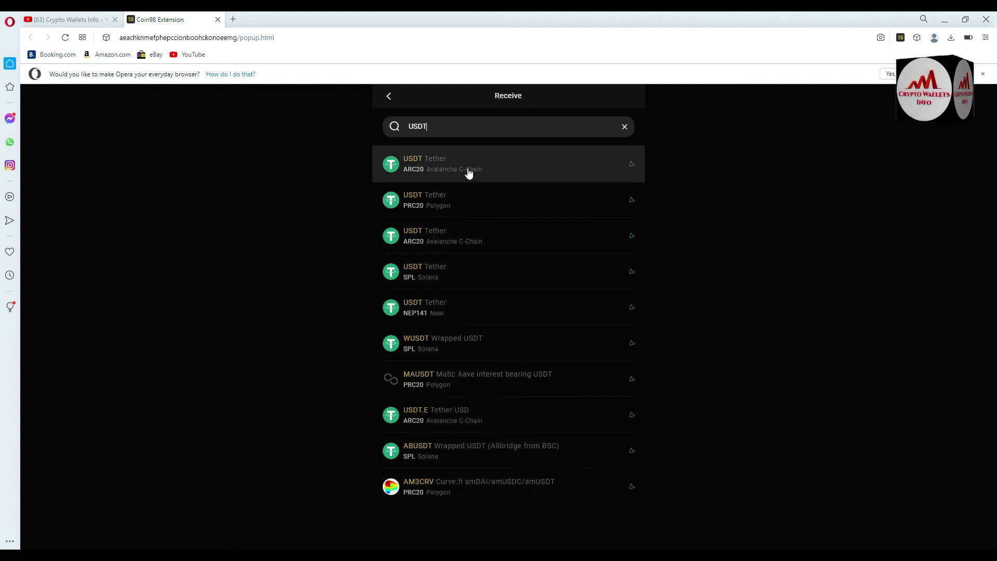
click(438, 169)
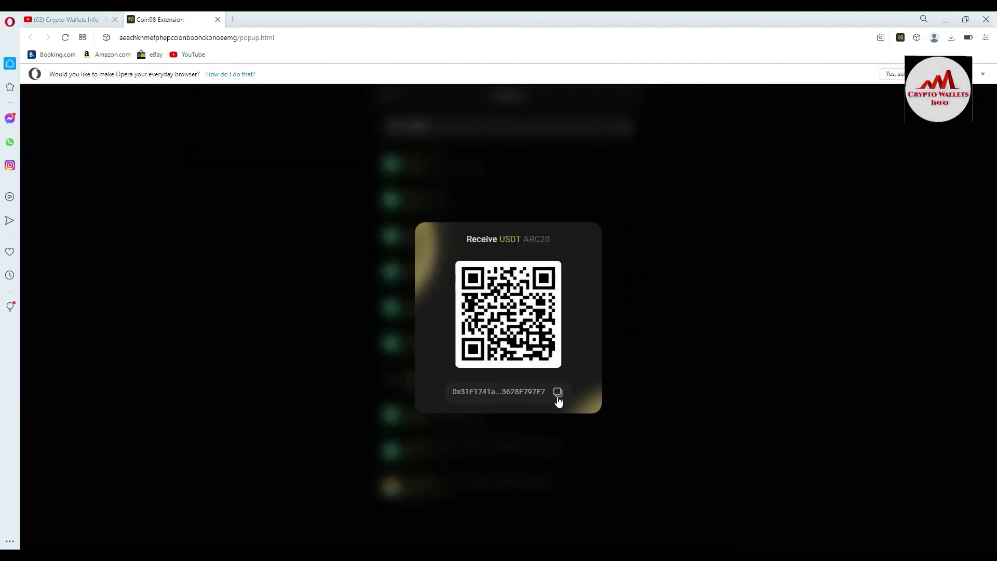
click(558, 393)
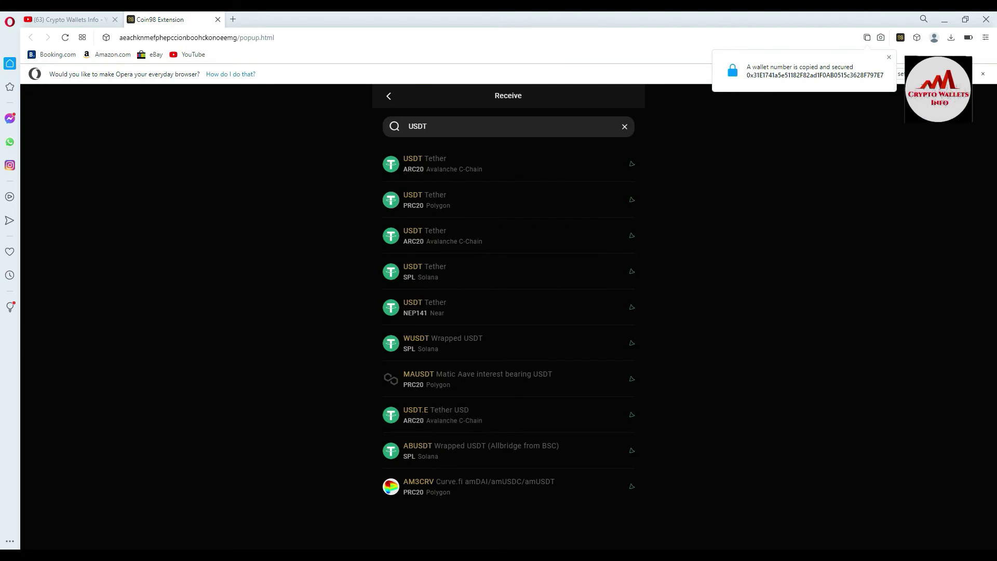
In Notepad, add a USDT AVA heading, paste the Avalanche USDT address, and close with a row of = signs.
key(alt+Tab)
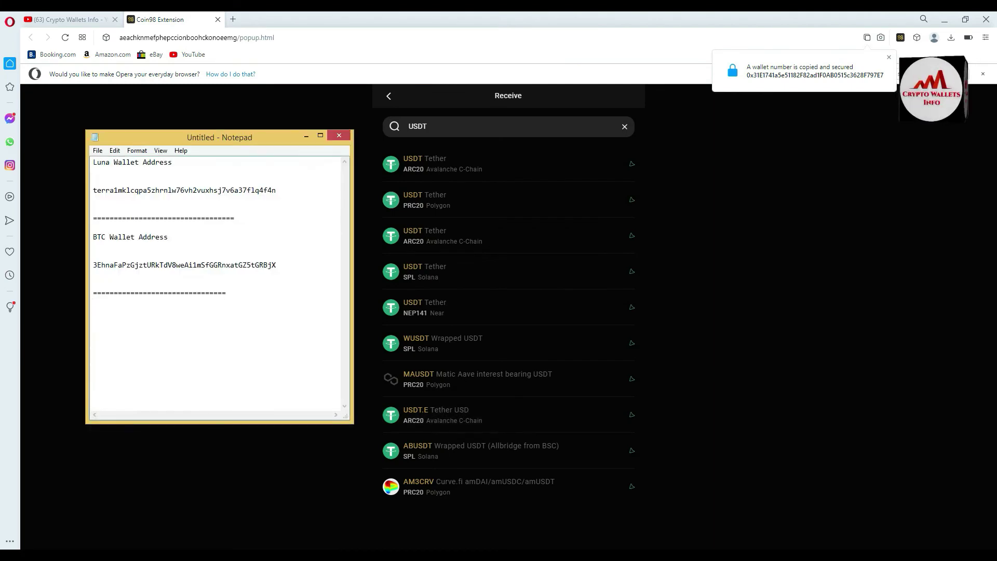
text(USDT   AVA)
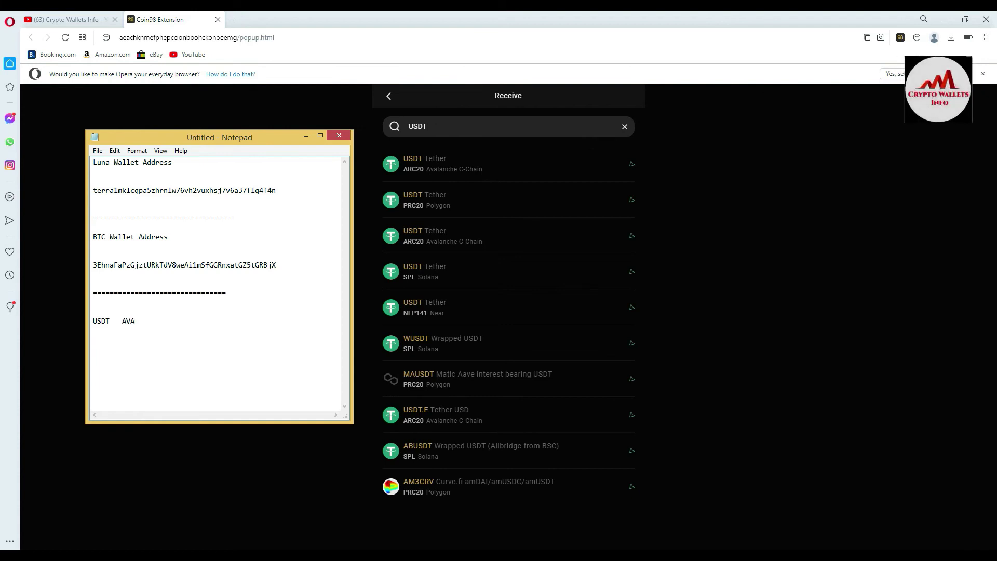
key(ctrl+v)
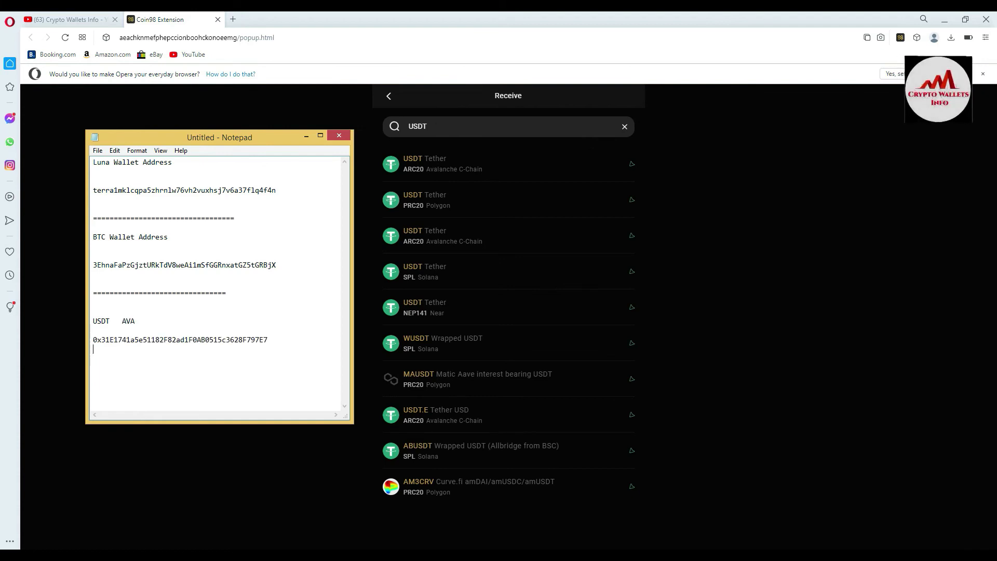
text(==============================)
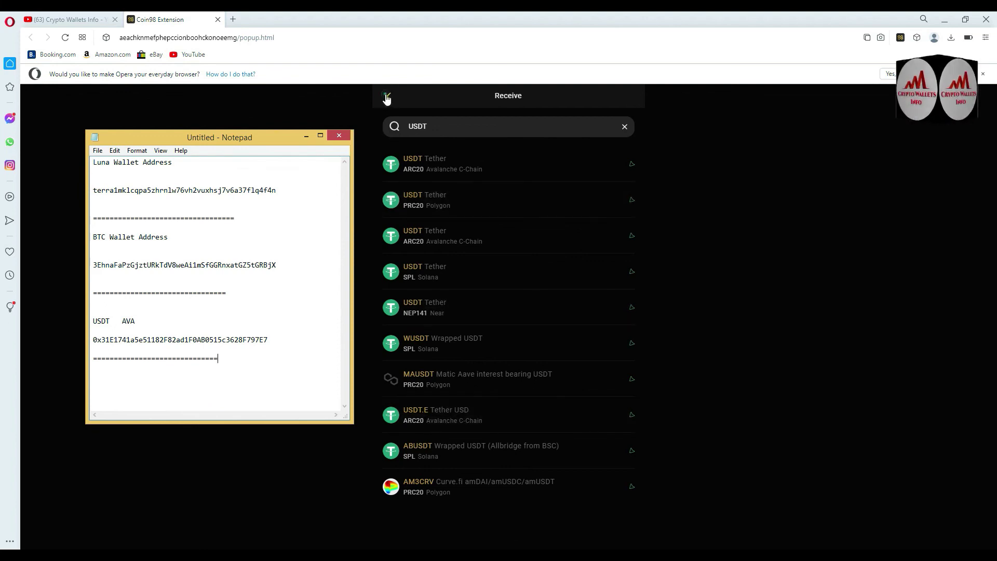
Back out to the Coin98 Wallet home screen, then scroll down the Crypto Wallets Info YouTube channel page.
click(387, 98)
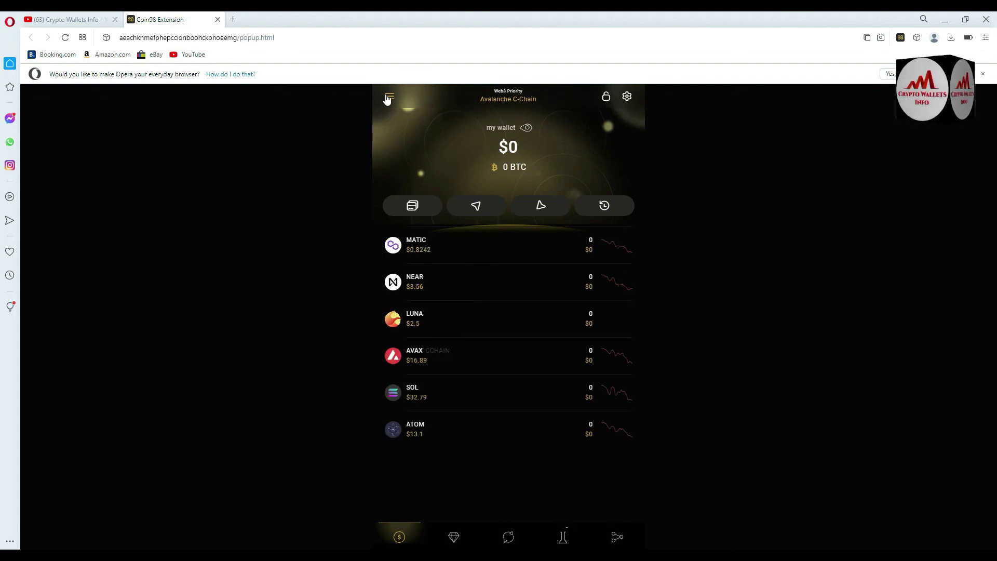
click(388, 97)
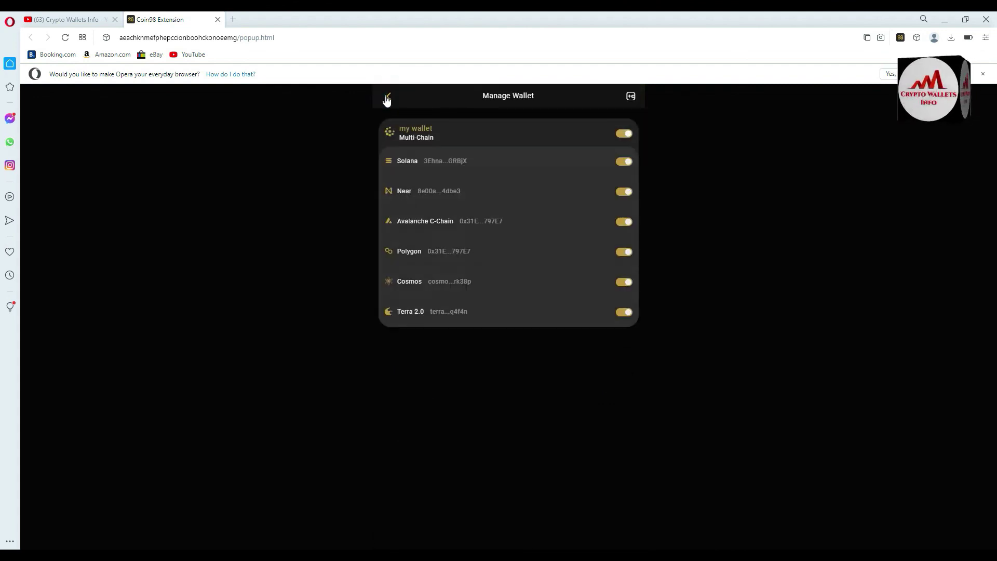
click(386, 98)
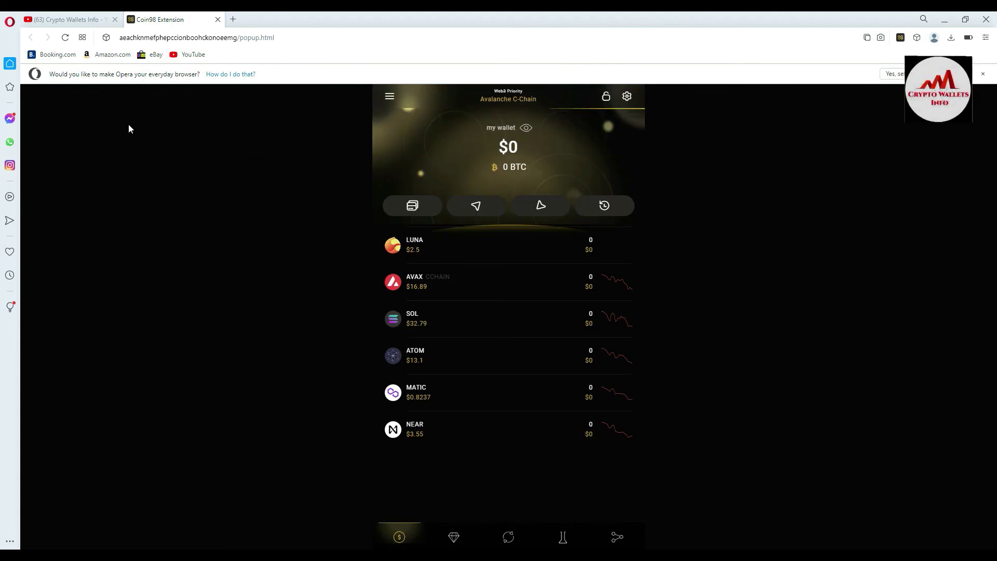
click(61, 23)
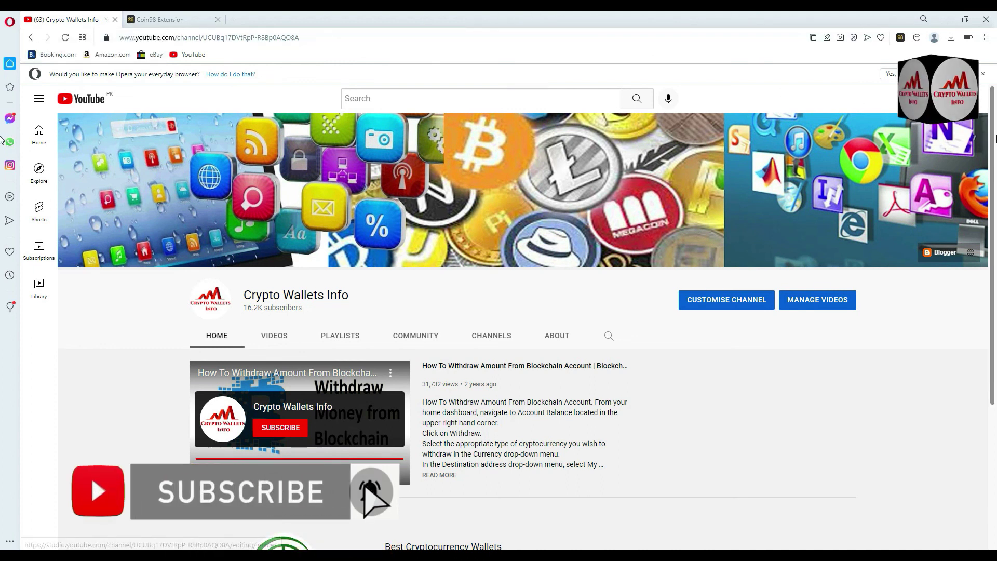
scroll(992, 248, down, 3)
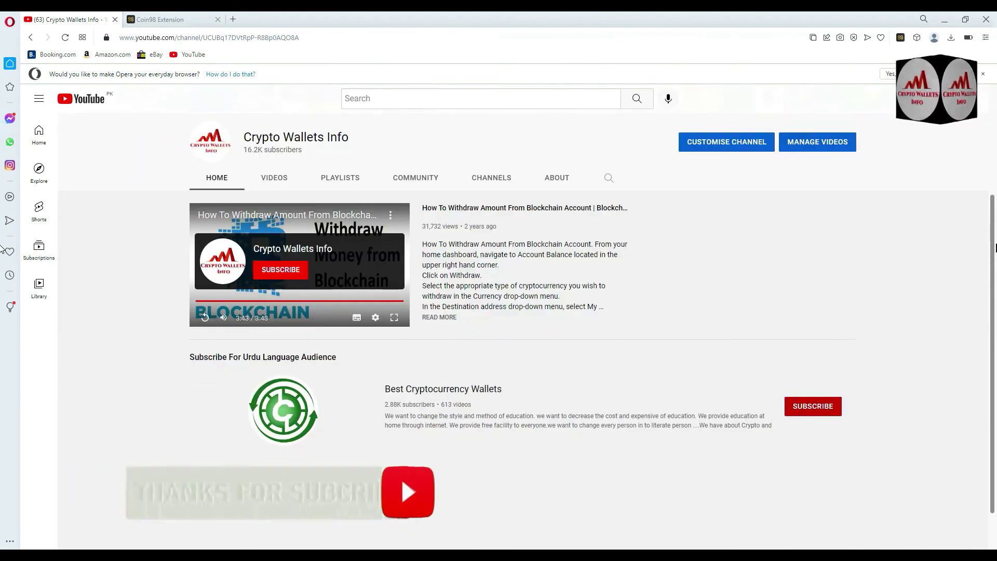